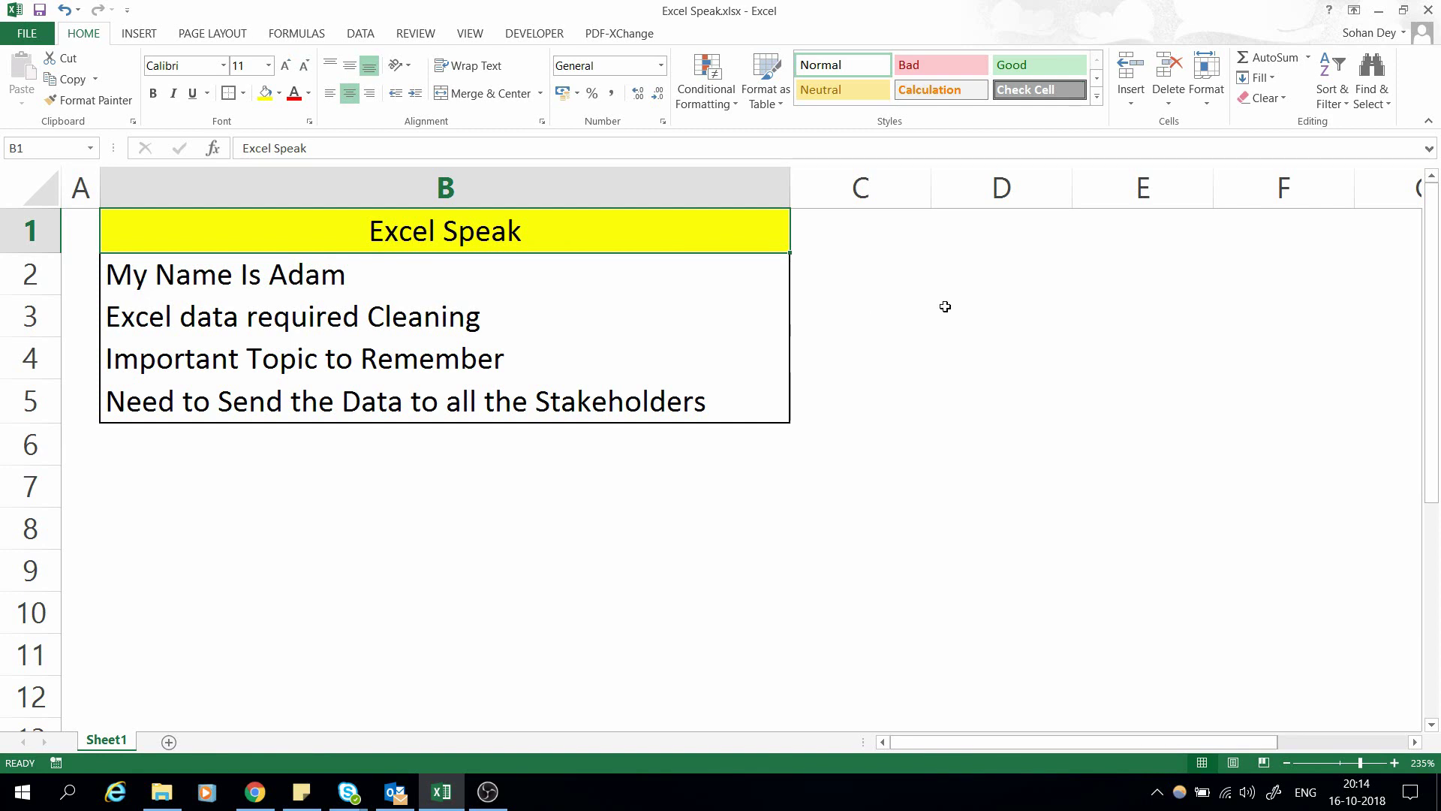
click(945, 306)
drag(618, 225, 589, 403)
click(444, 266)
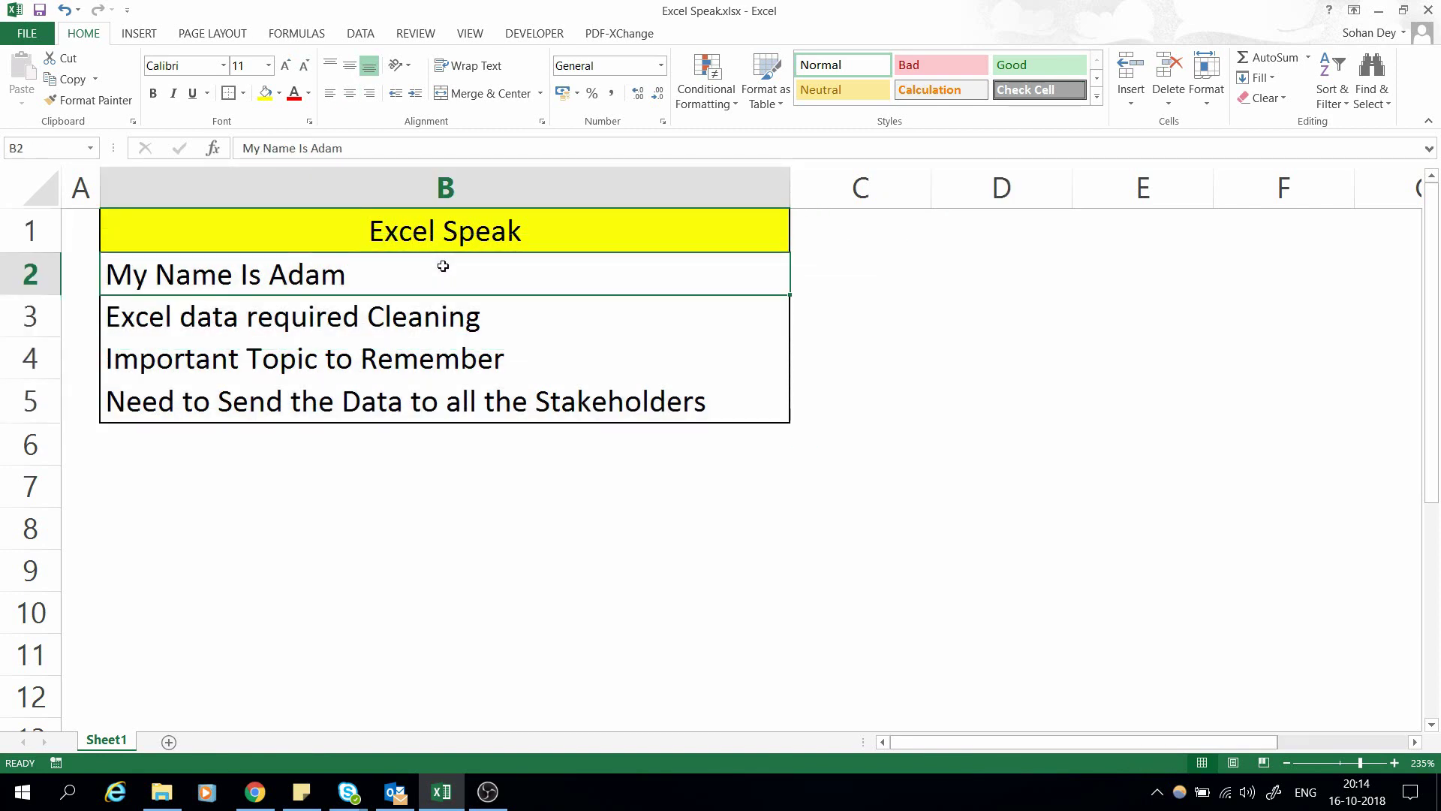
click(574, 227)
drag(383, 273, 373, 406)
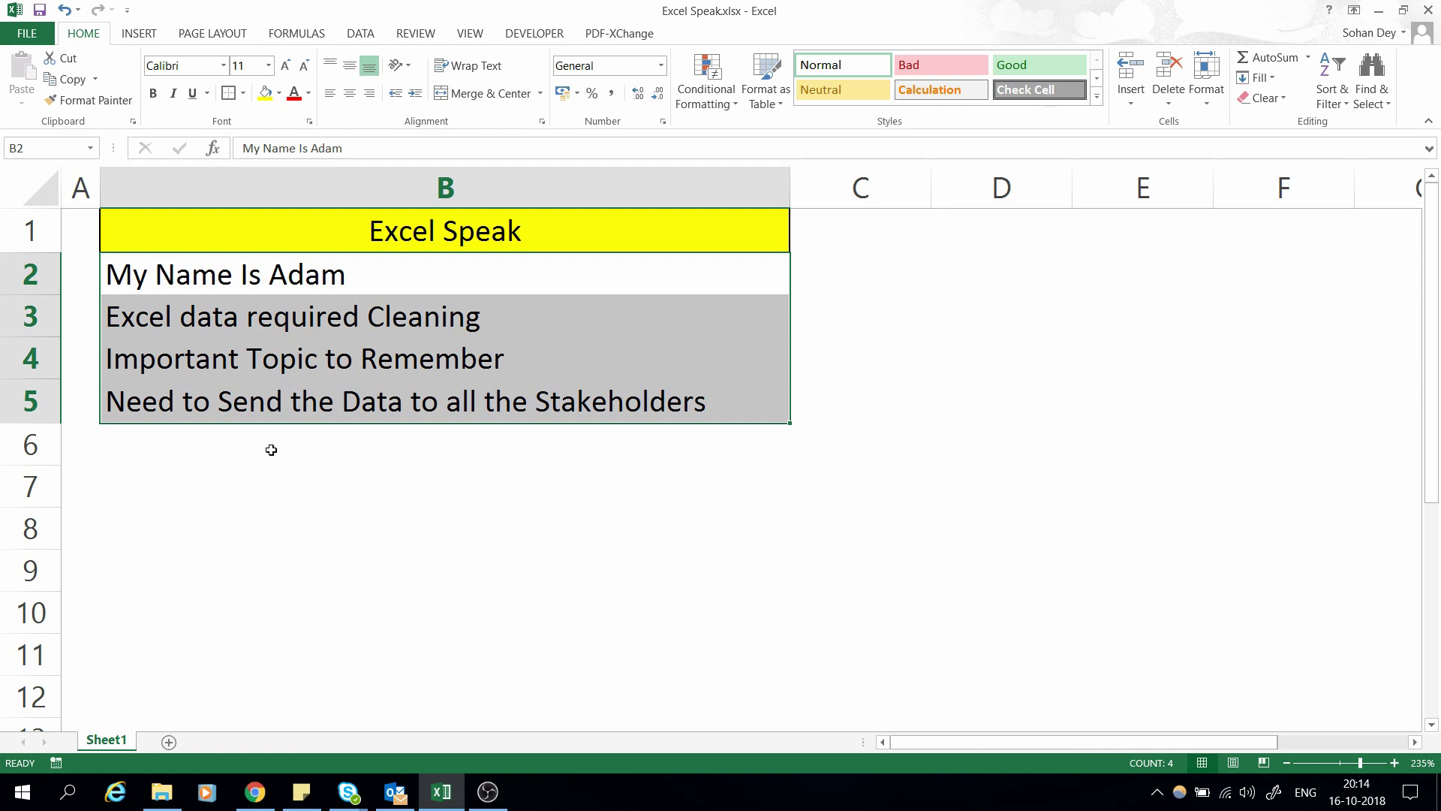
click(269, 449)
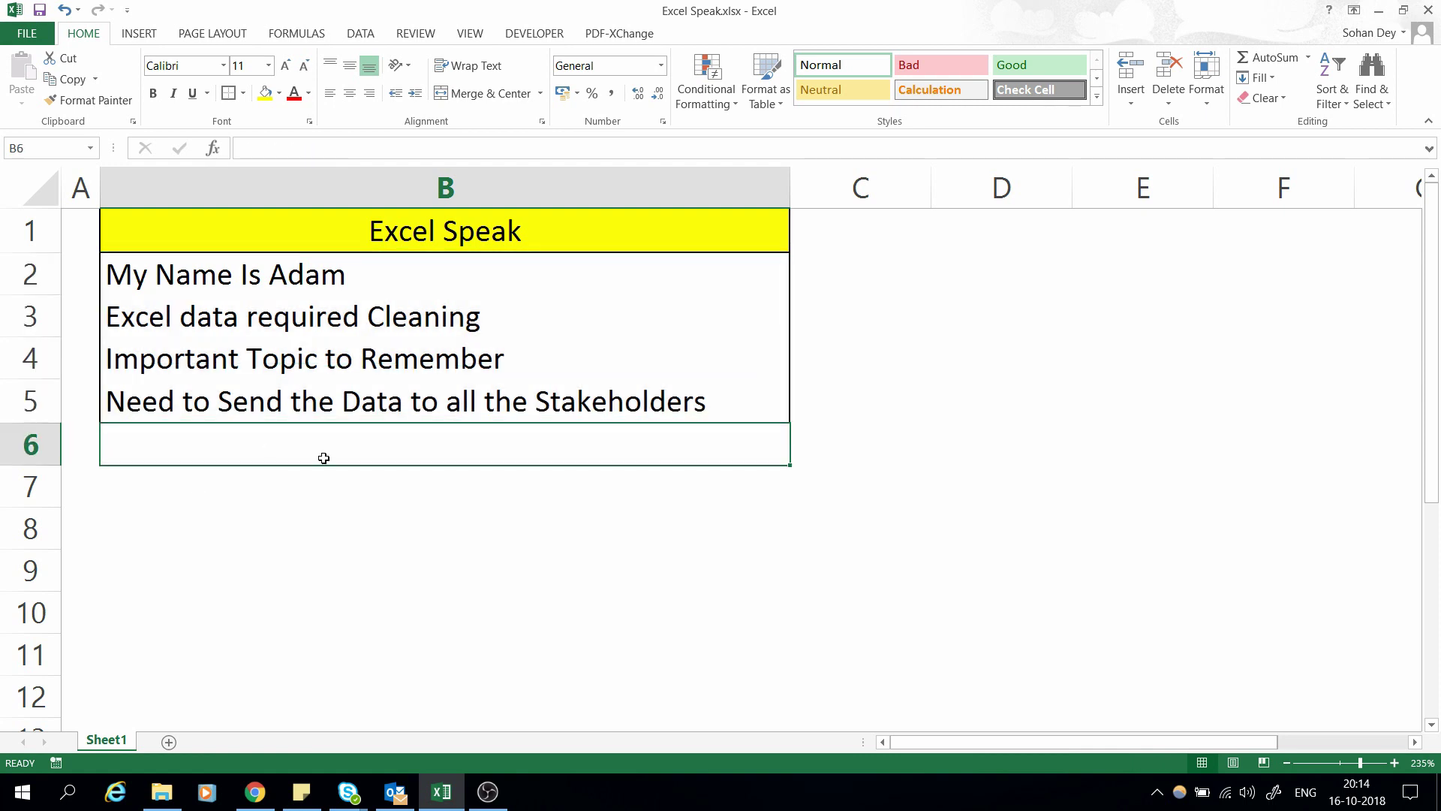
drag(437, 276, 421, 399)
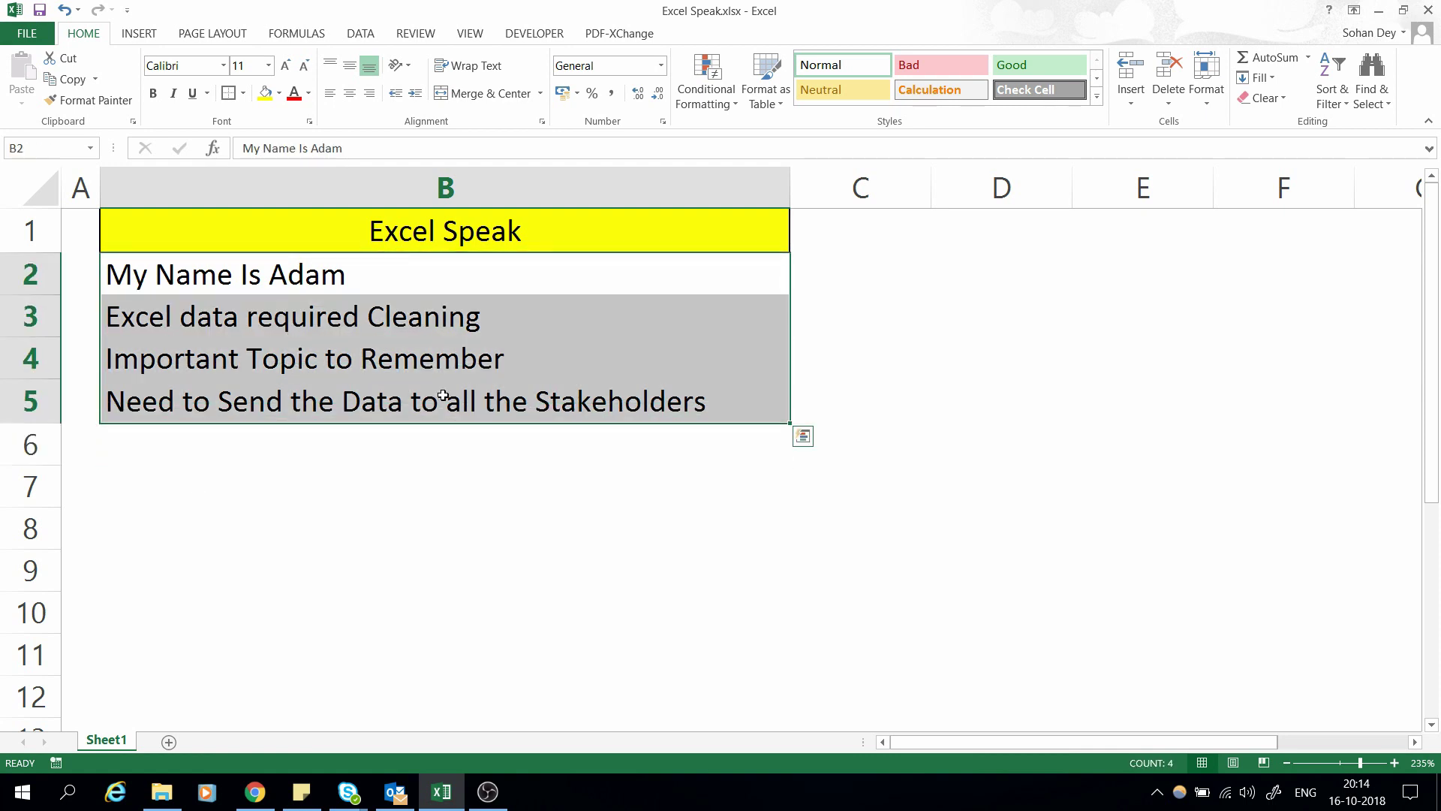
click(997, 427)
click(428, 293)
drag(428, 293, 449, 397)
click(383, 280)
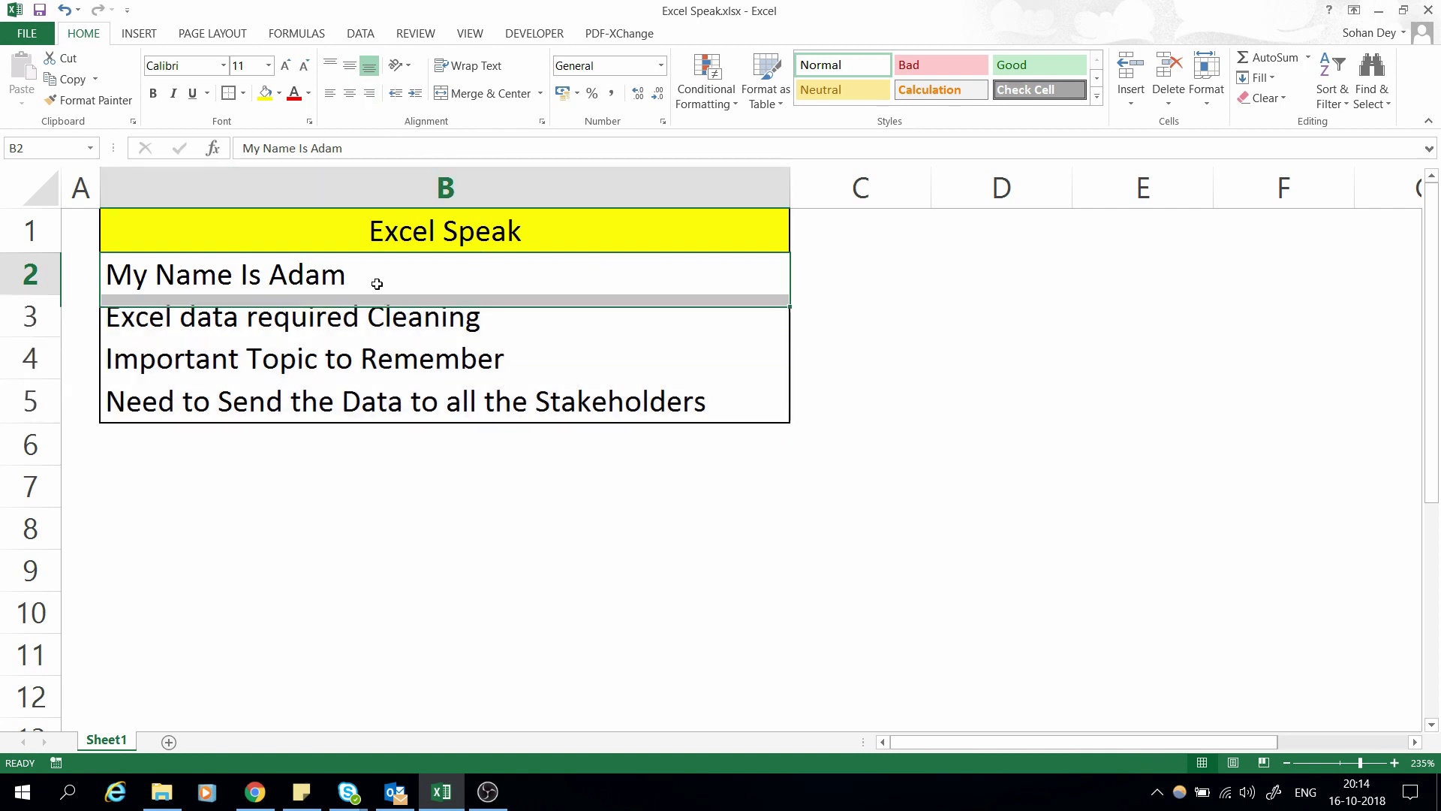
drag(460, 273, 465, 387)
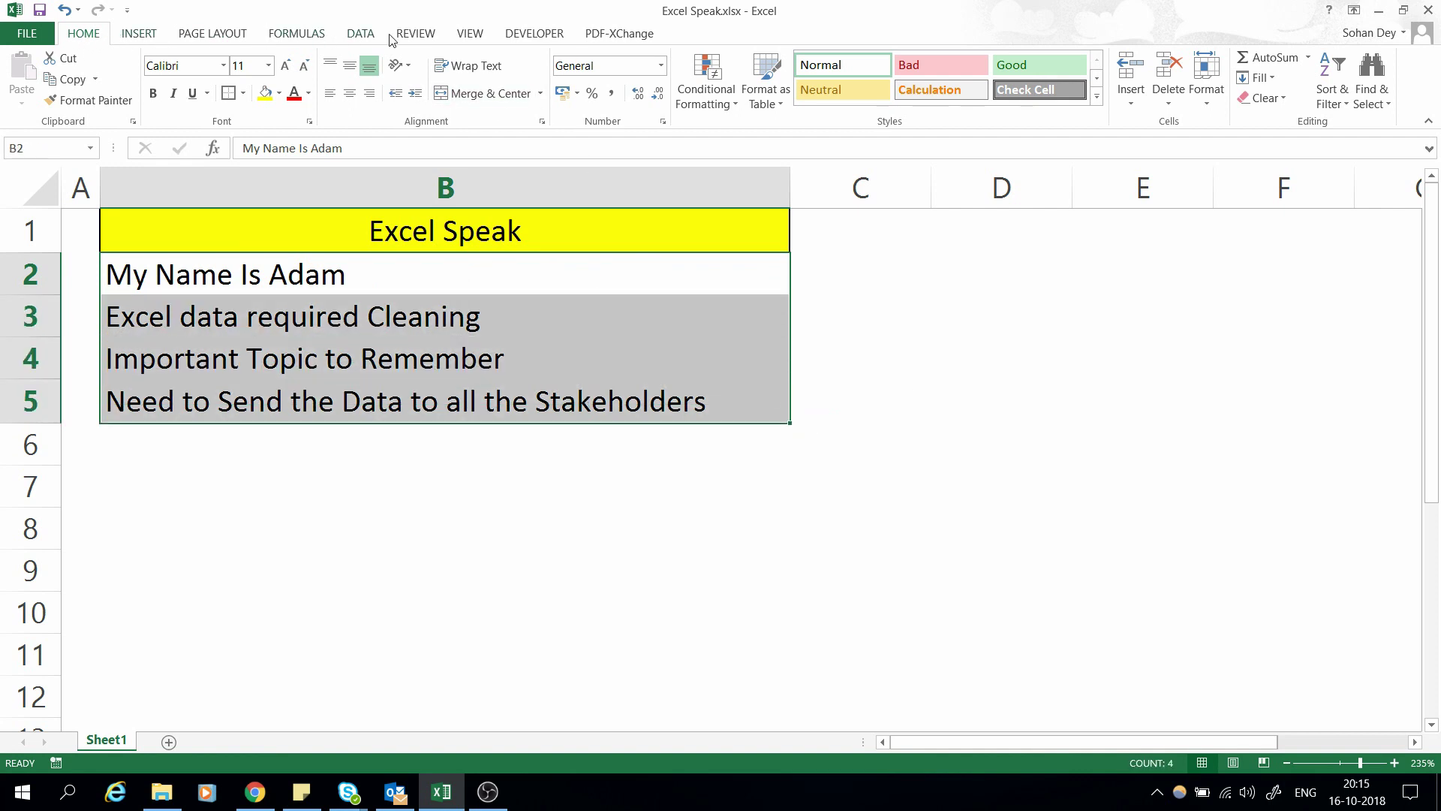
Open the Quick Access Toolbar customization and list the commands not in the Ribbon
right_click(360, 39)
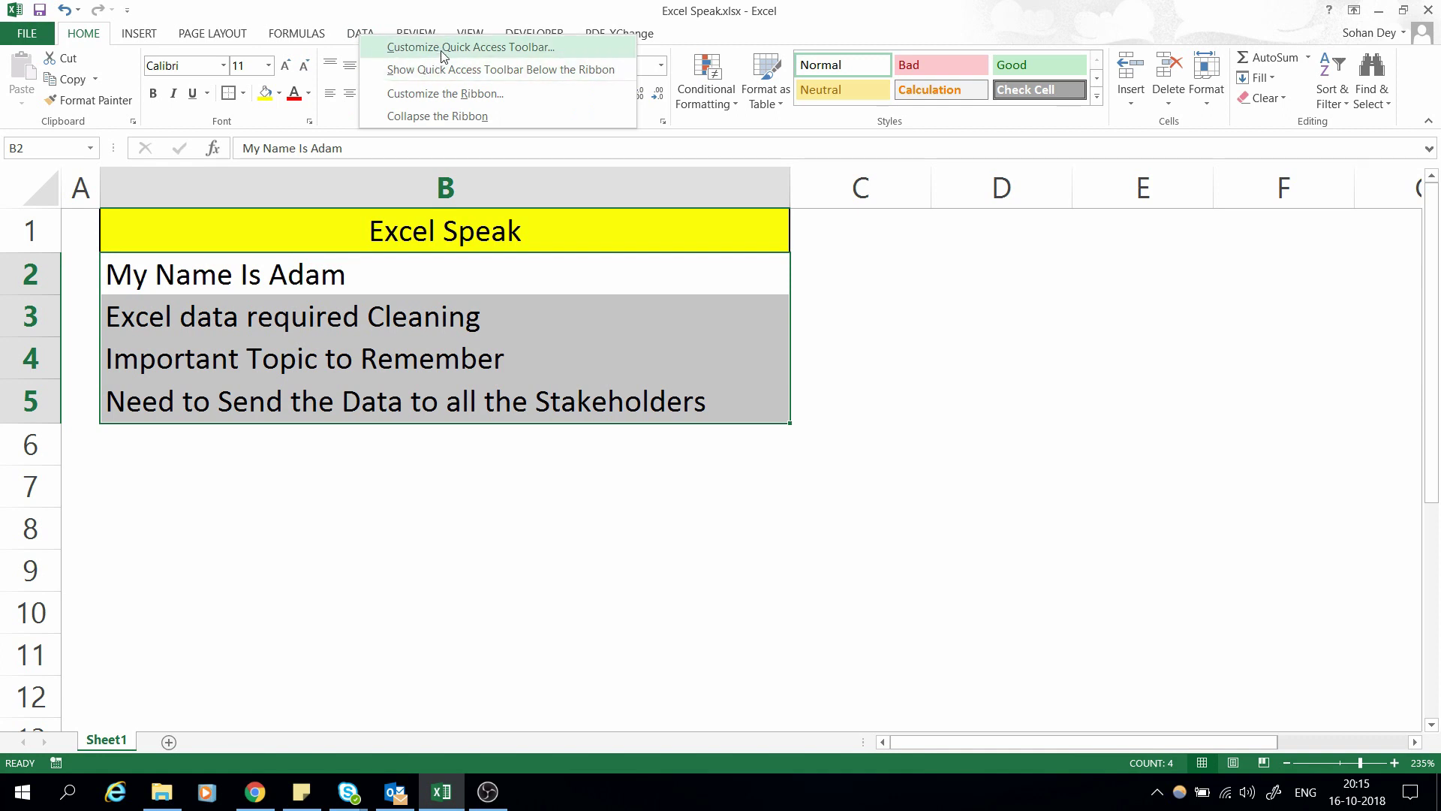
click(488, 49)
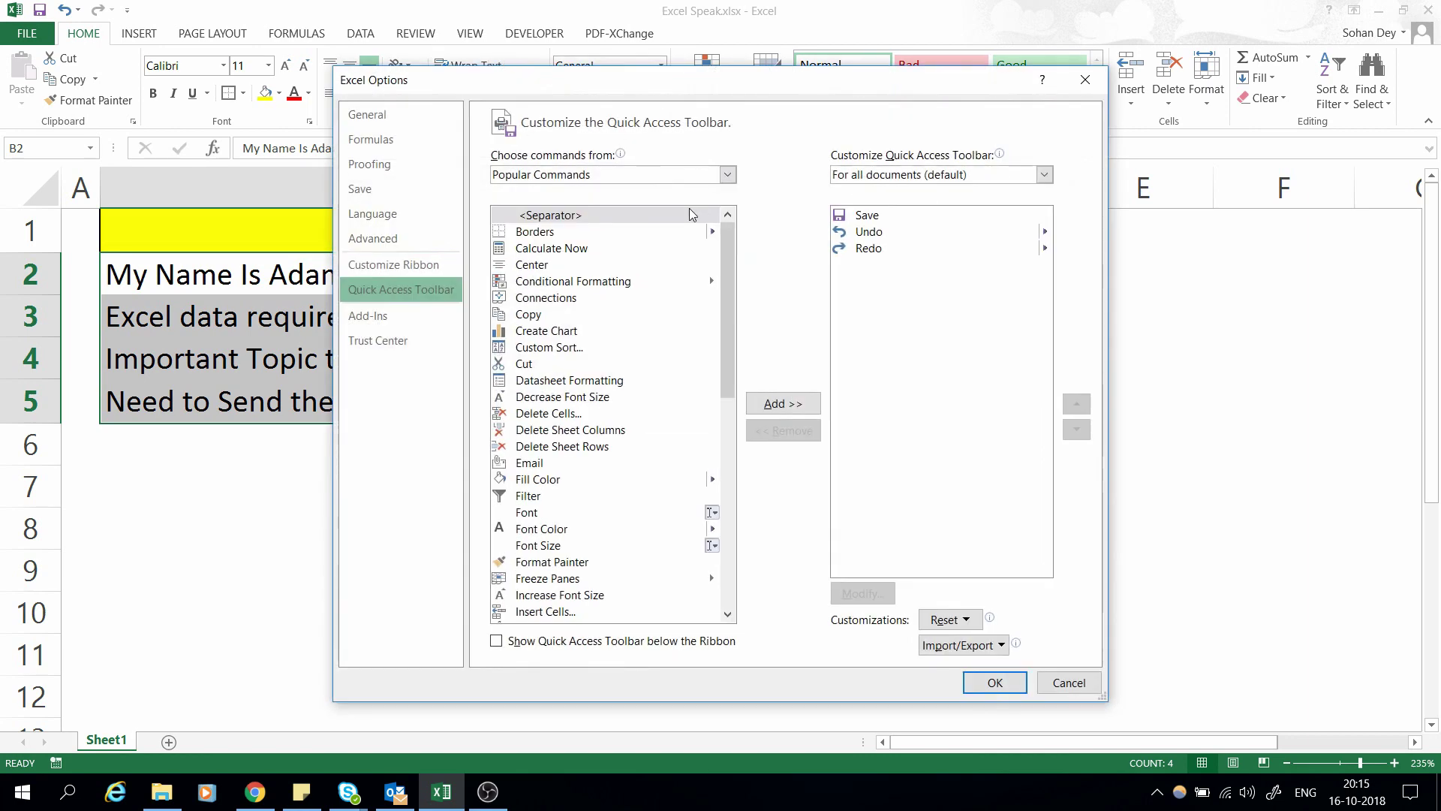
click(727, 175)
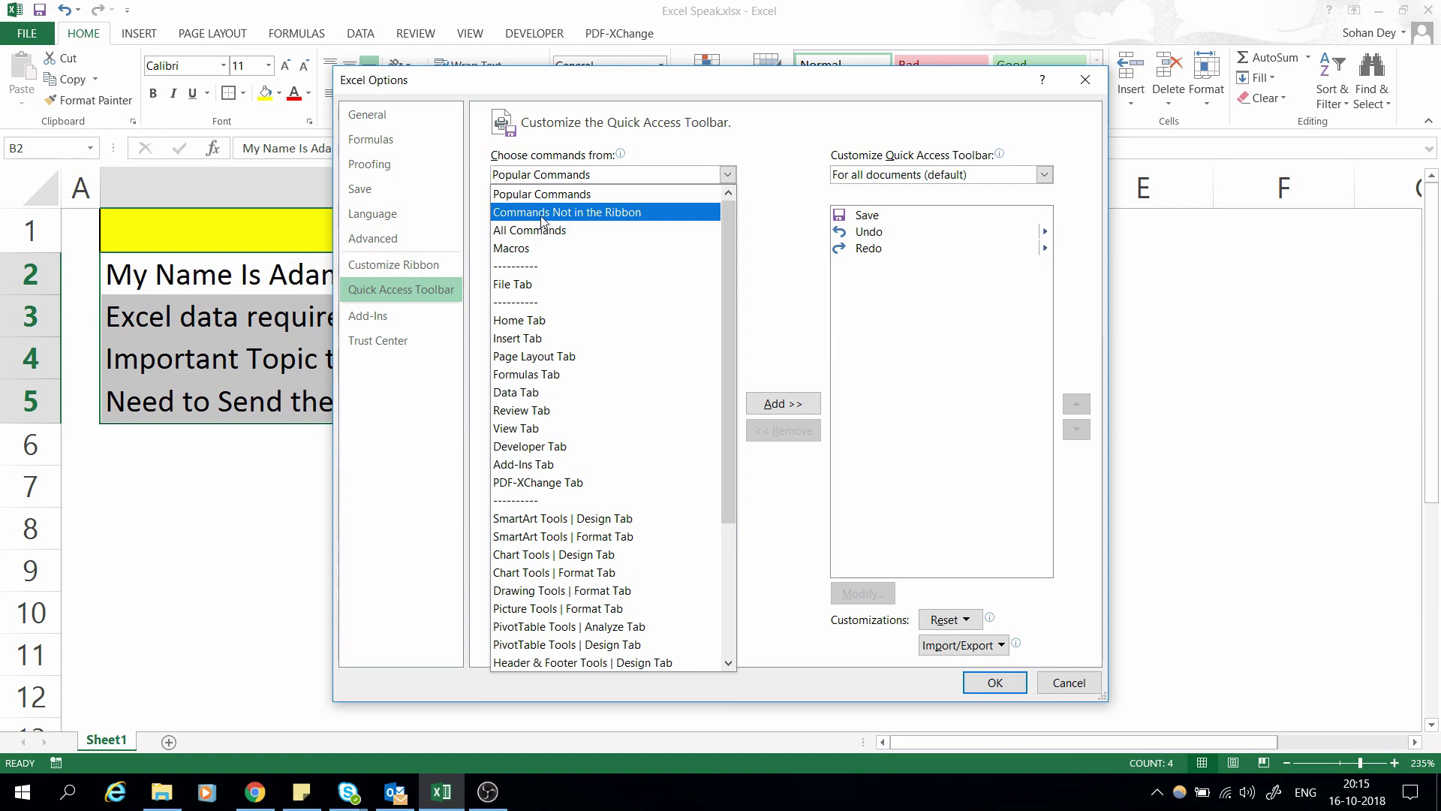
click(612, 214)
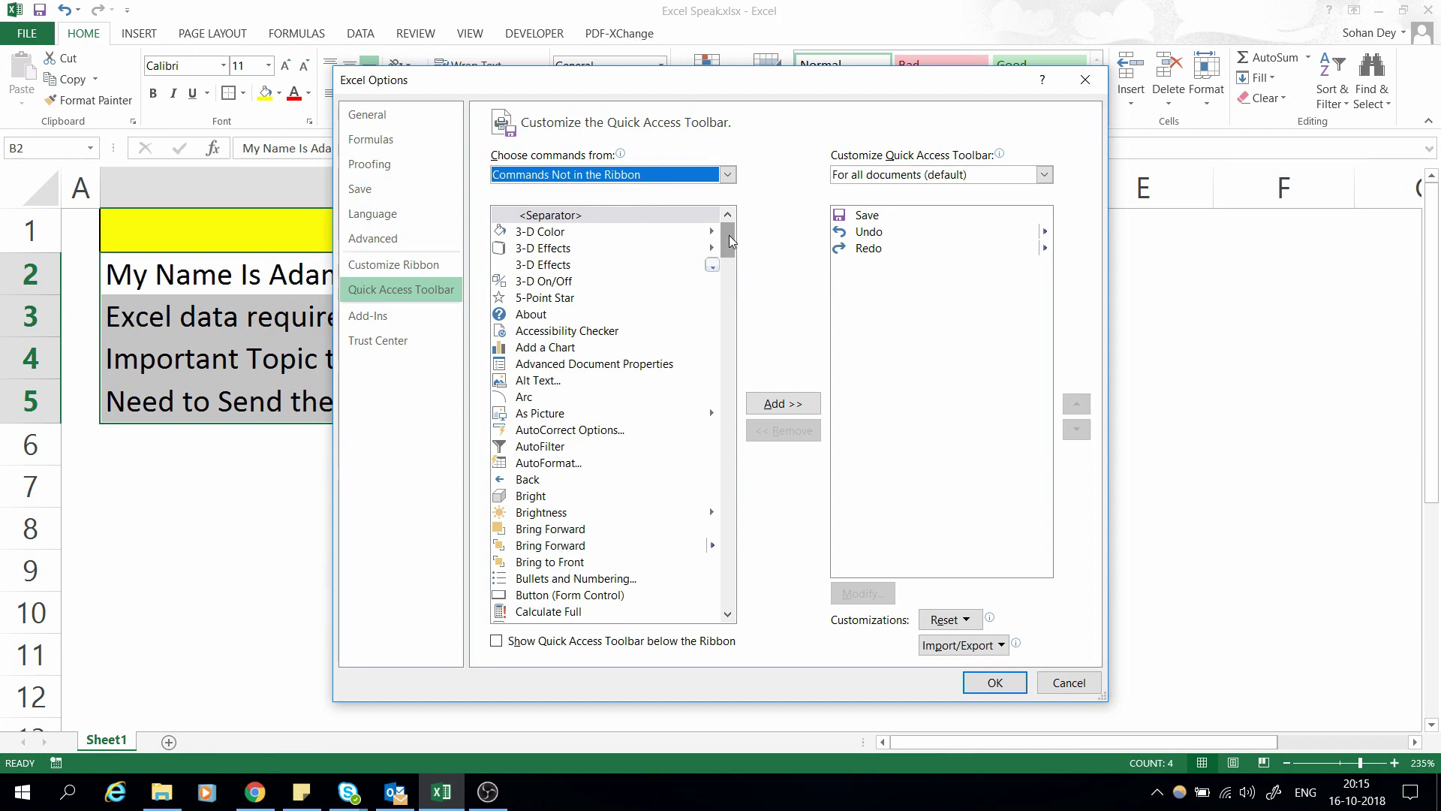
Add Speak Cells, Stop Speaking Cells, Speak Cells by Columns, Speak Cells by Rows and Speak Cells on Enter to the Quick Access Toolbar
drag(729, 240, 726, 579)
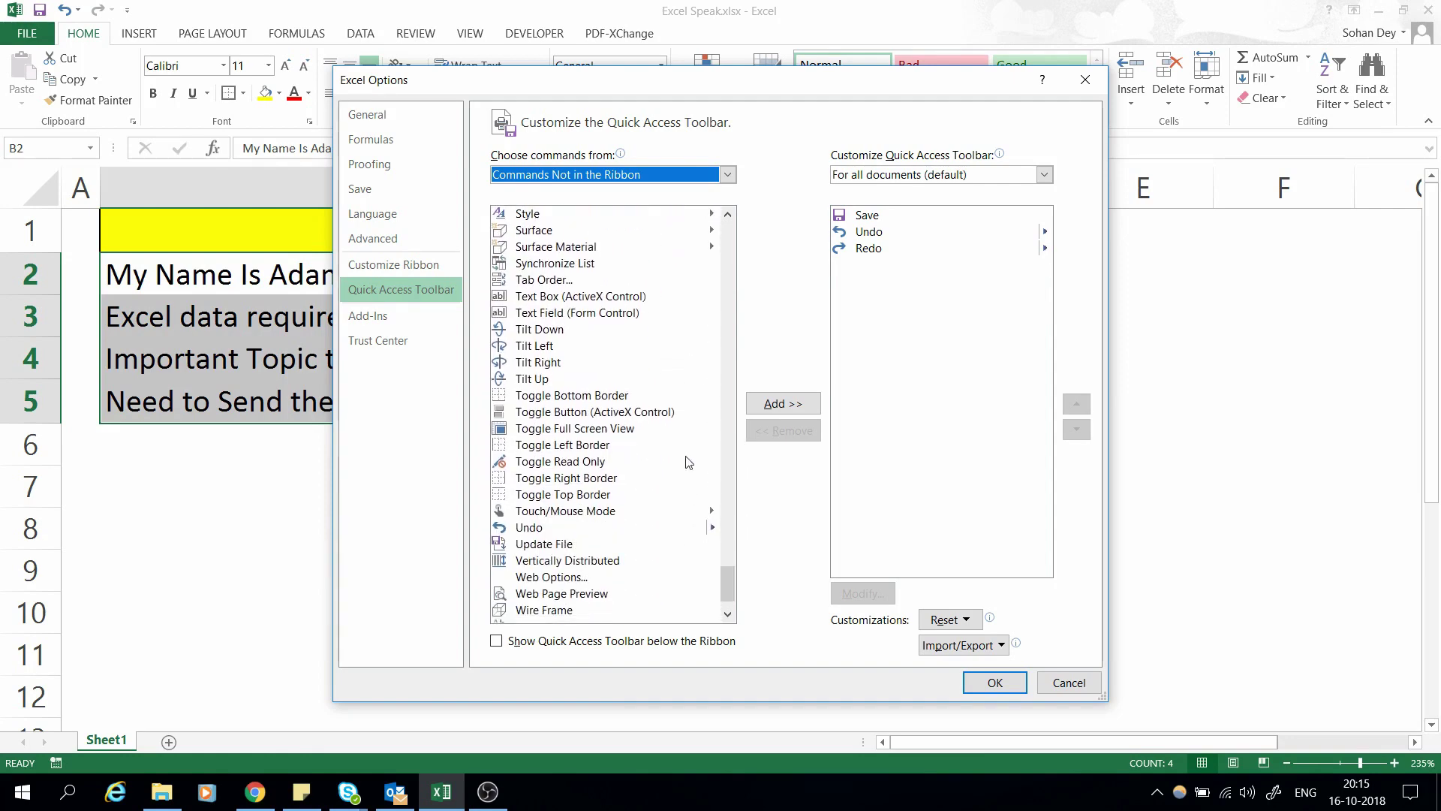
click(729, 216)
click(732, 216)
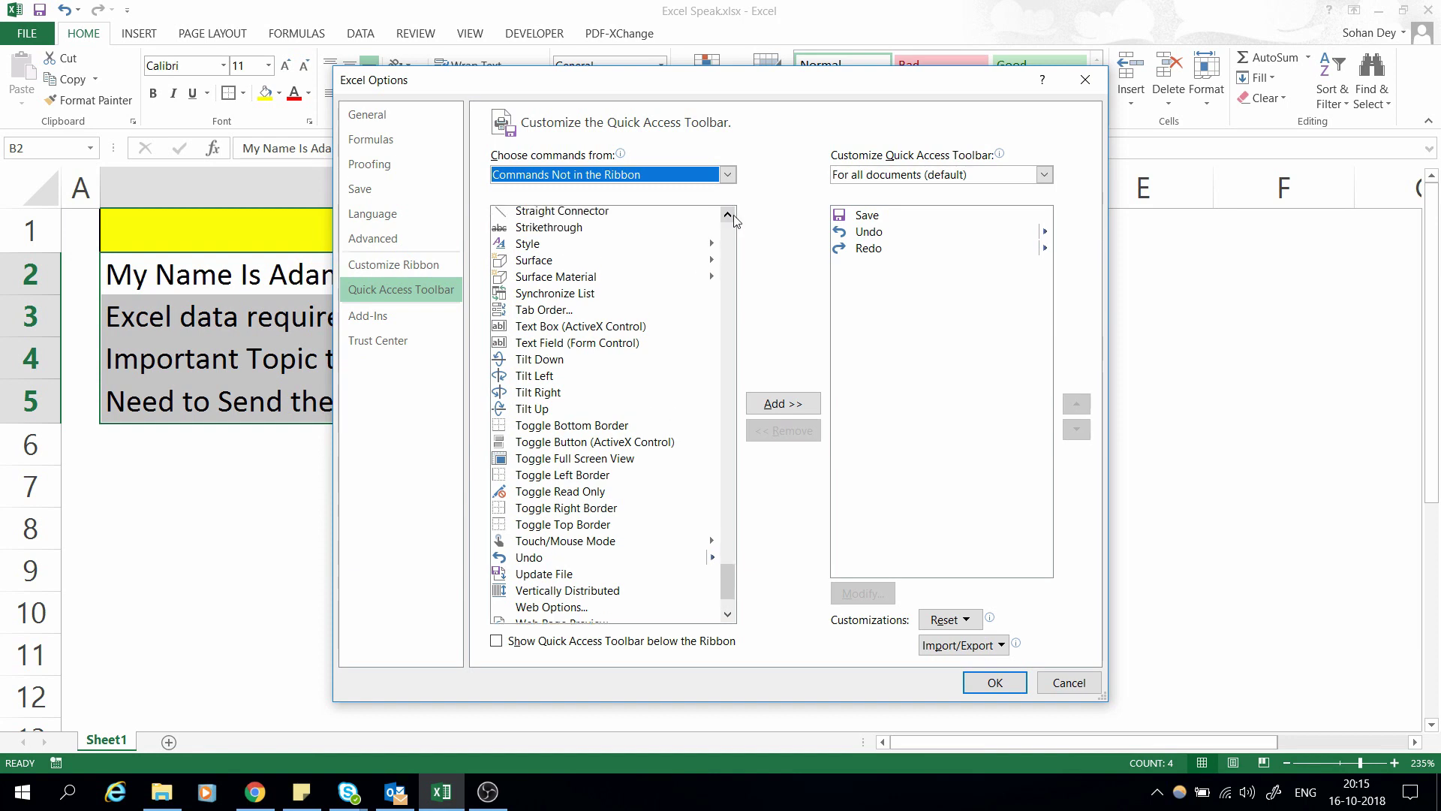
click(728, 215)
click(728, 215)
click(728, 216)
click(728, 216)
click(728, 216)
click(728, 216)
click(728, 216)
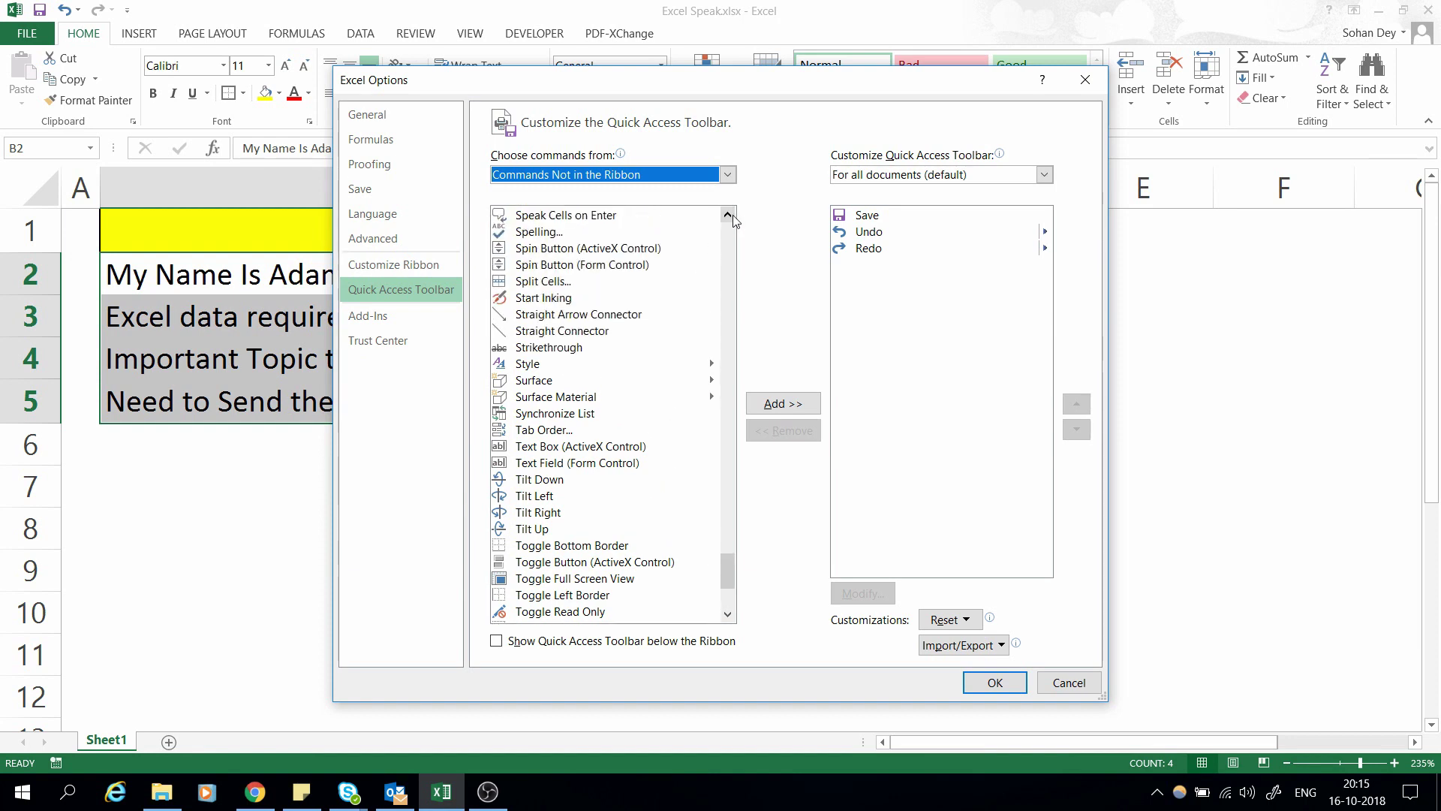
click(729, 215)
click(729, 216)
click(730, 216)
click(729, 215)
scroll(650, 321, up, 1)
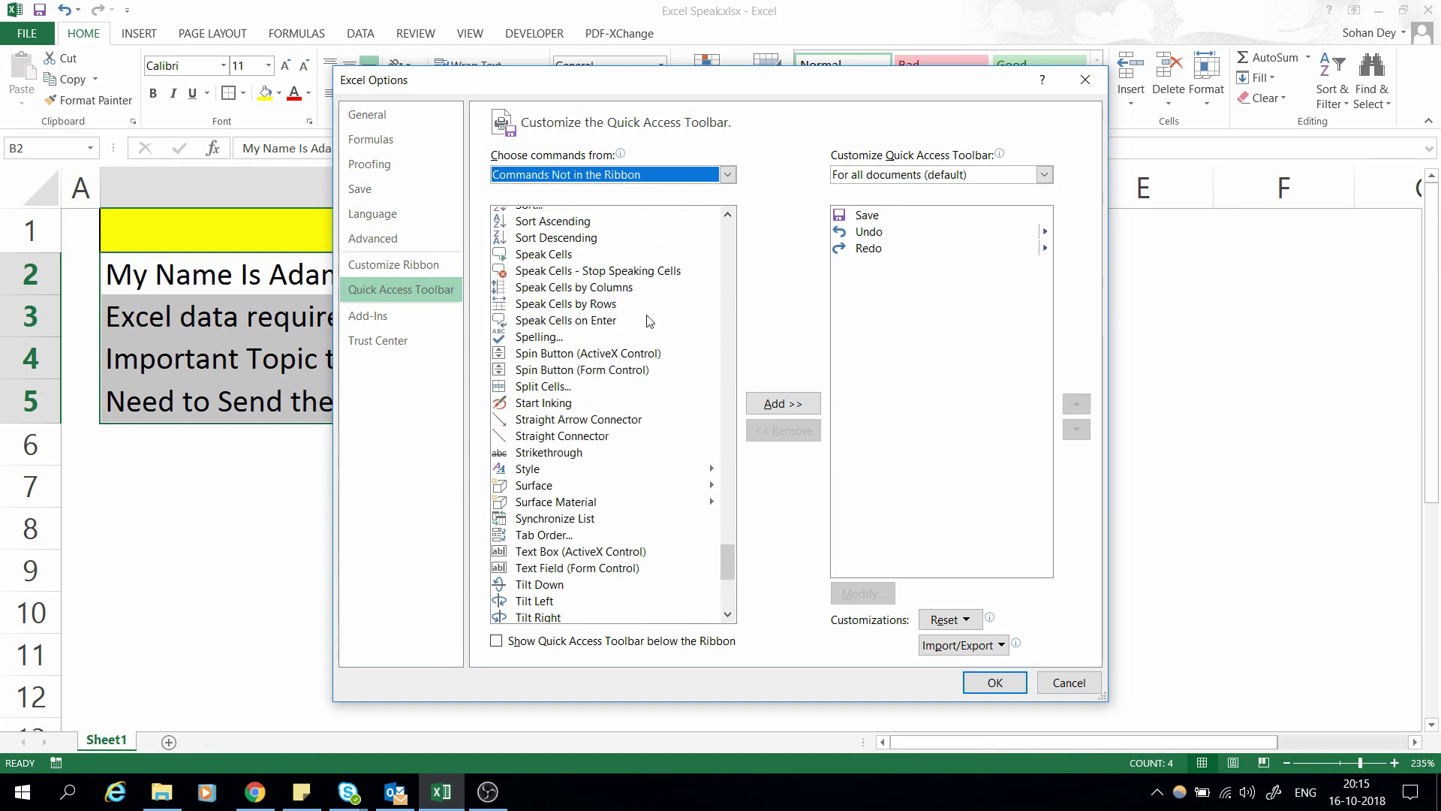
scroll(564, 259, up, 1)
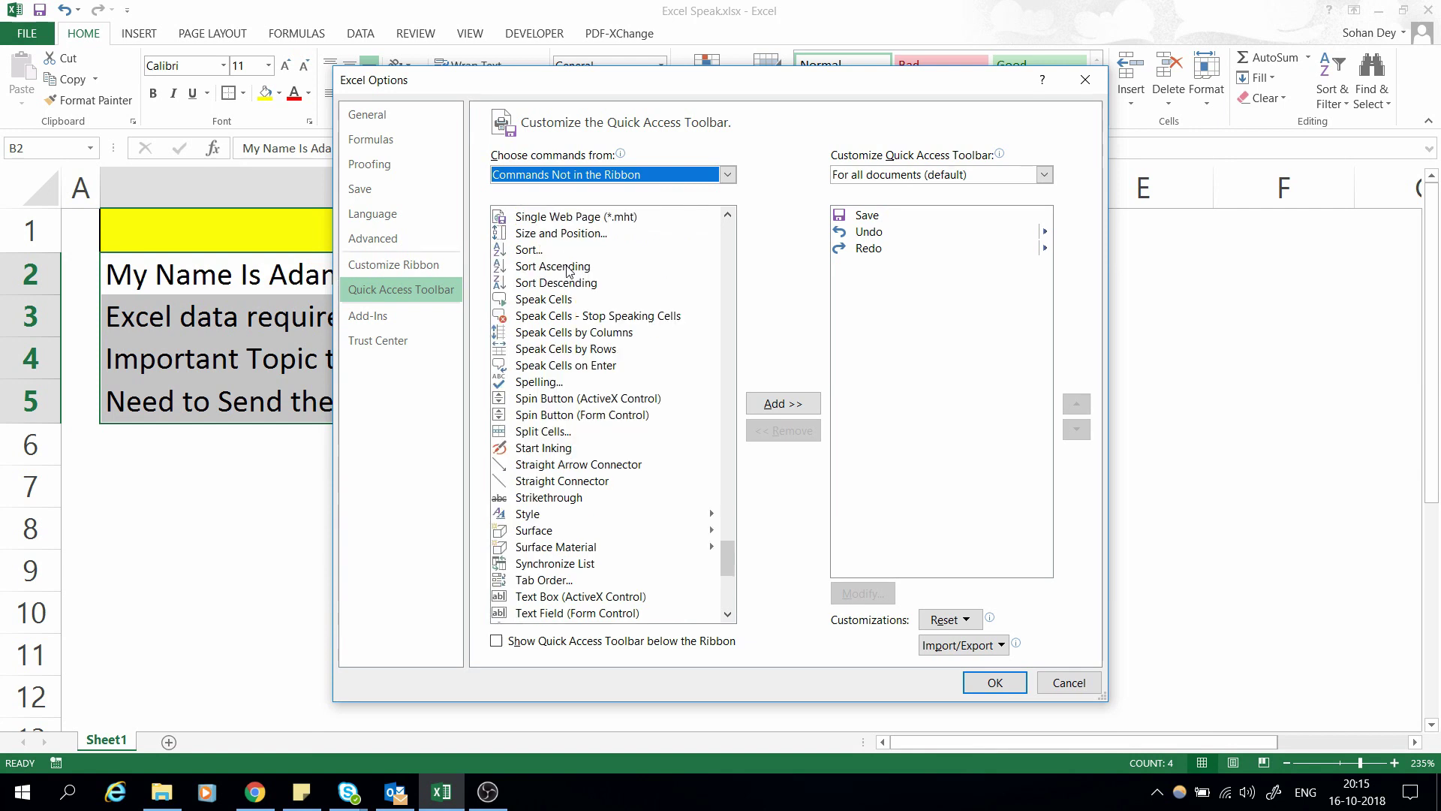
click(536, 300)
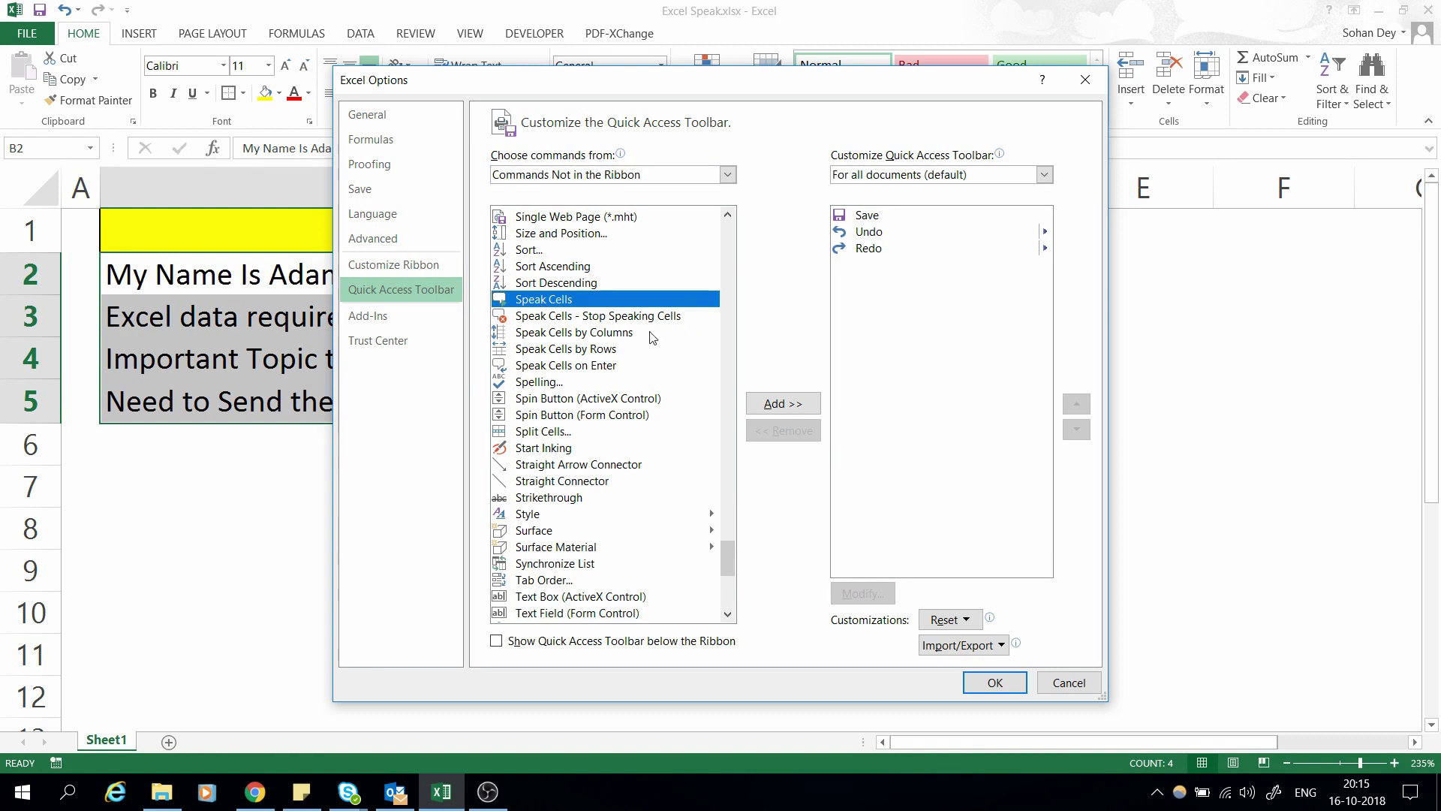
click(786, 405)
click(786, 406)
click(786, 405)
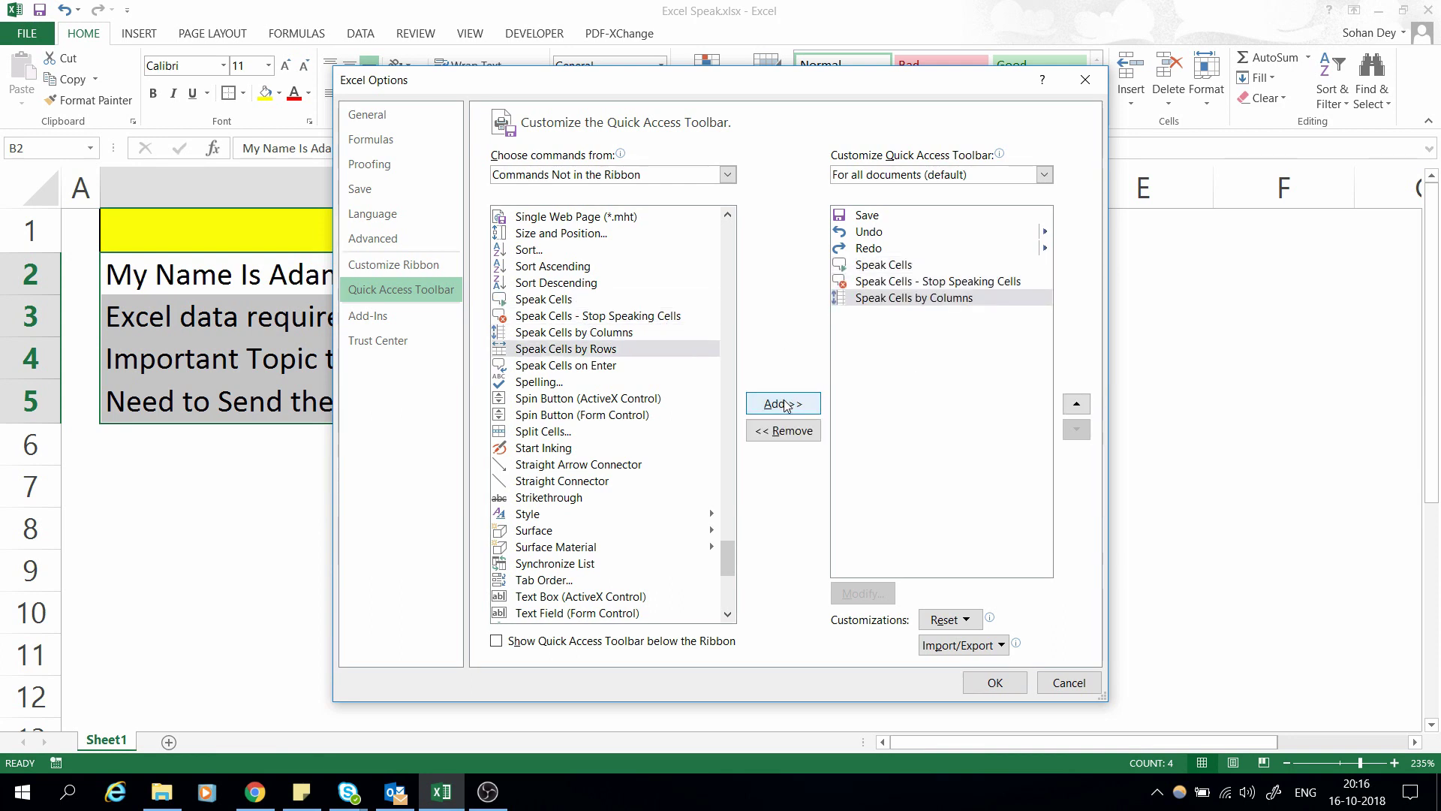
click(786, 405)
click(785, 405)
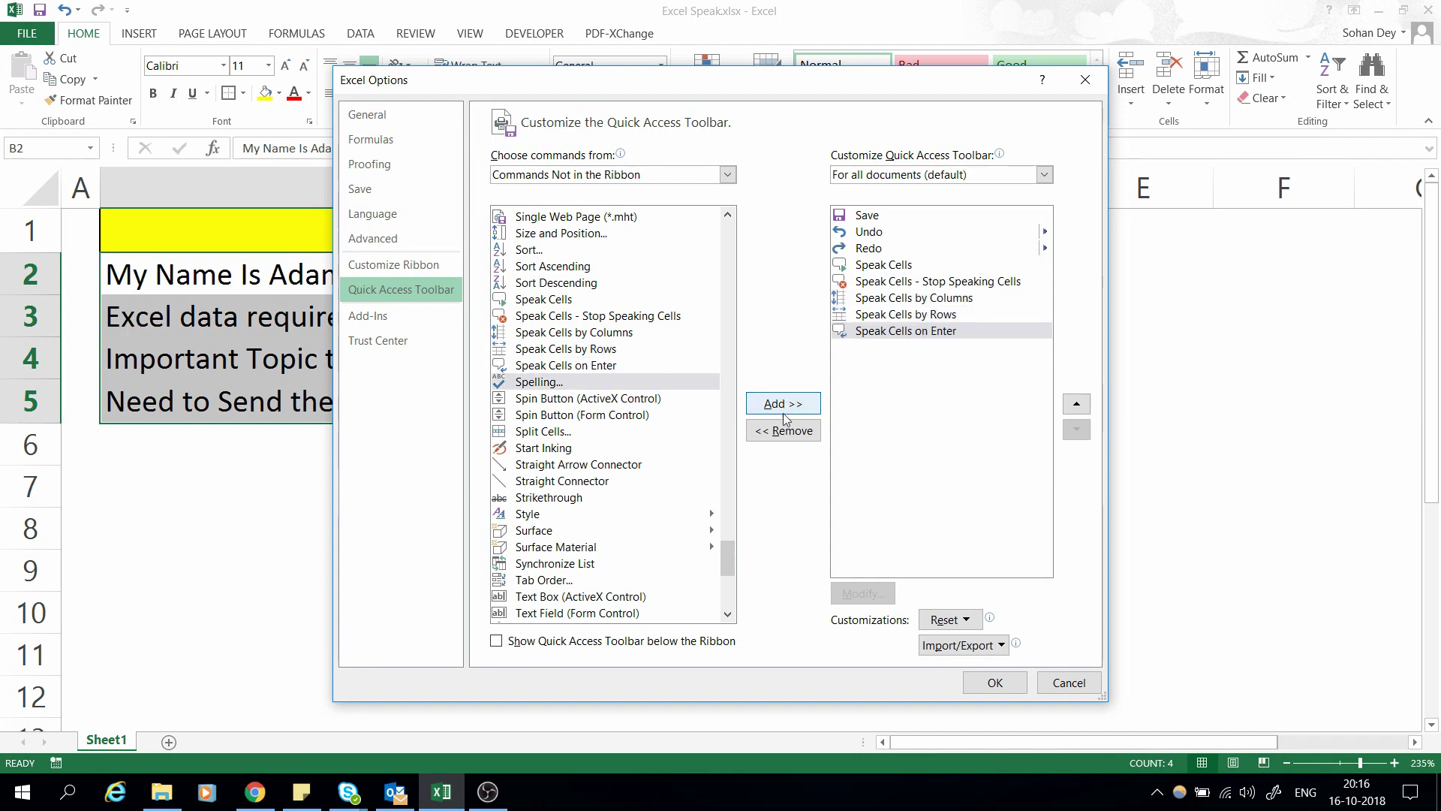
click(995, 682)
Select the four sentences in B2:B5 under the Excel Speak heading
click(1070, 661)
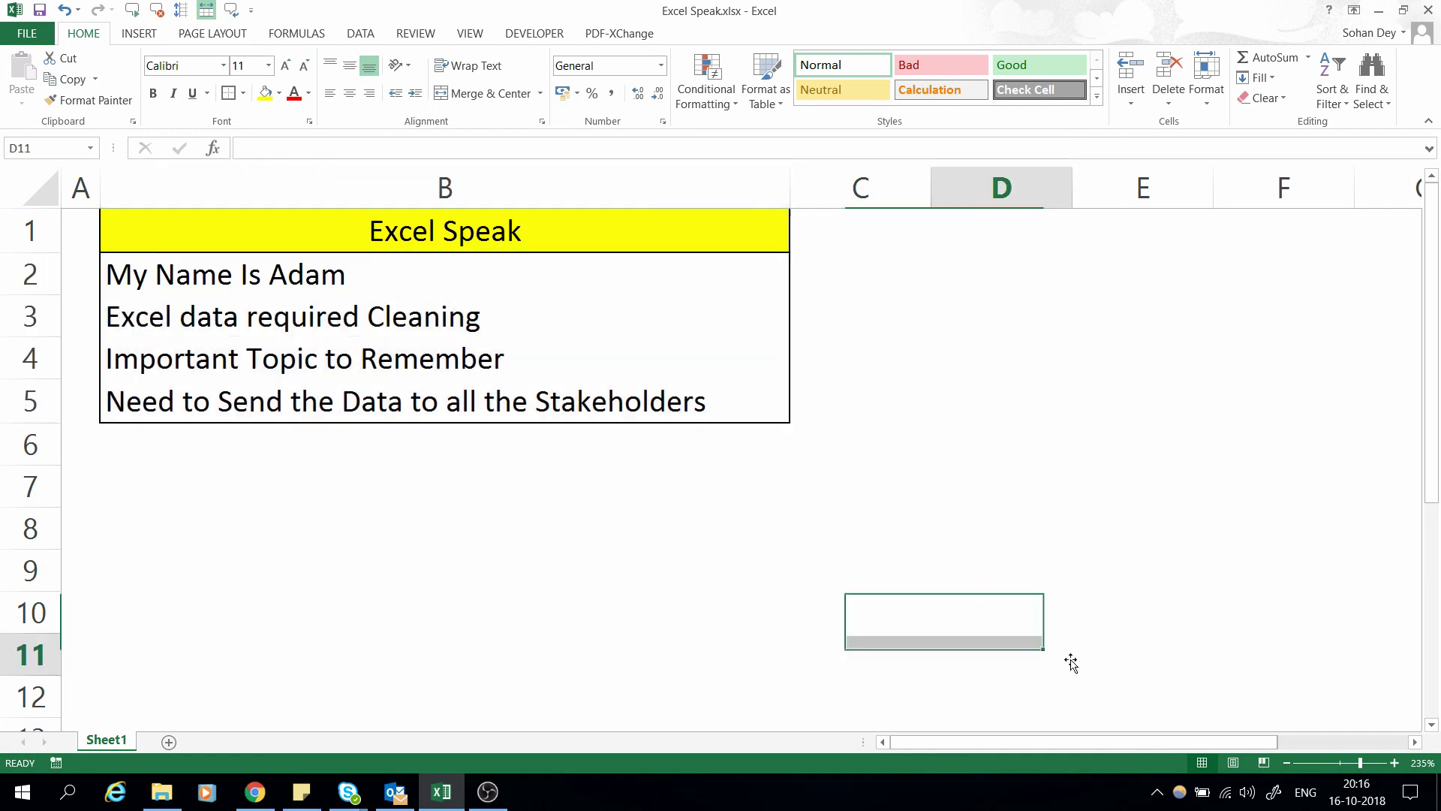
drag(301, 275, 293, 397)
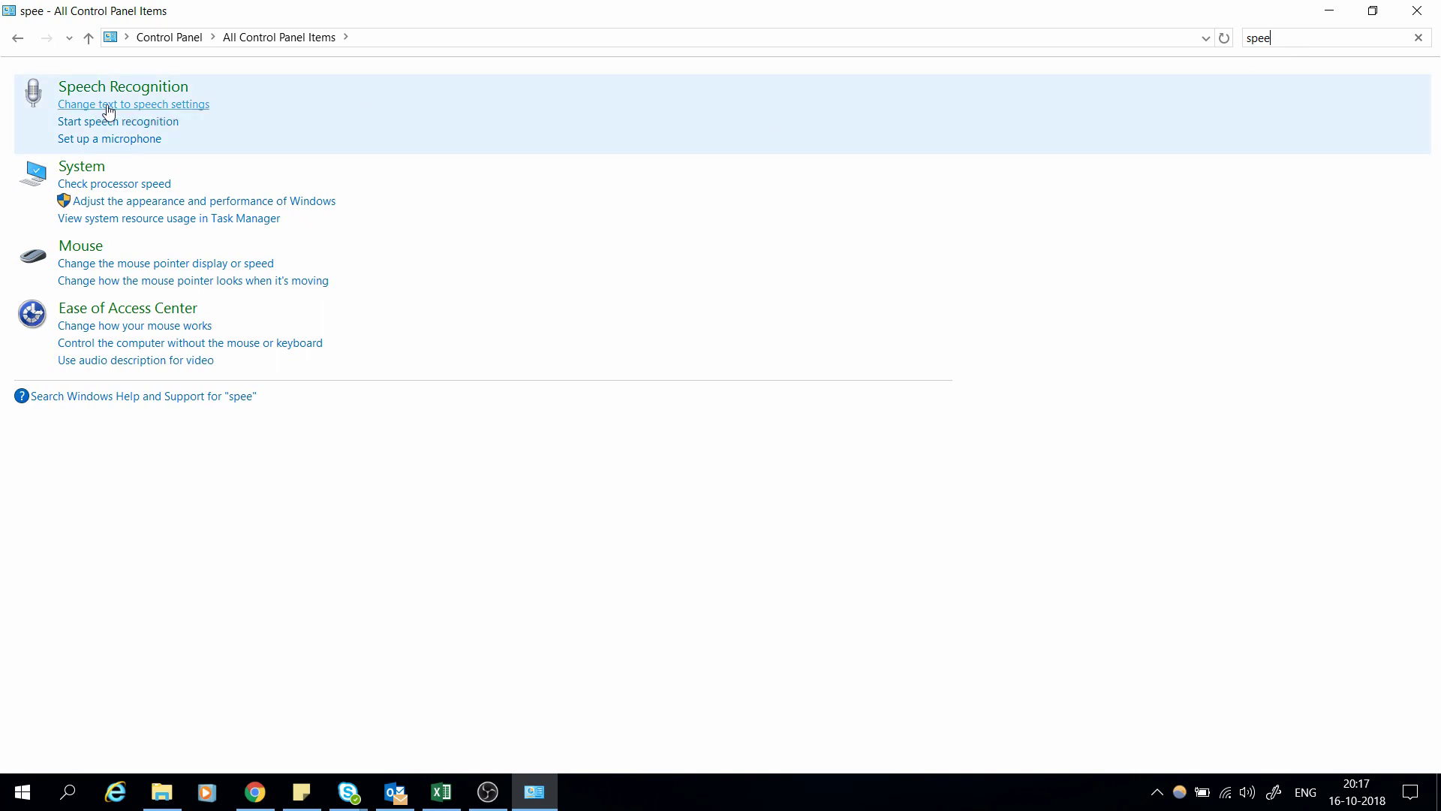
Open the text to speech settings from the Control Panel search results and examine the voice speed control, keeping it at Normal
click(161, 110)
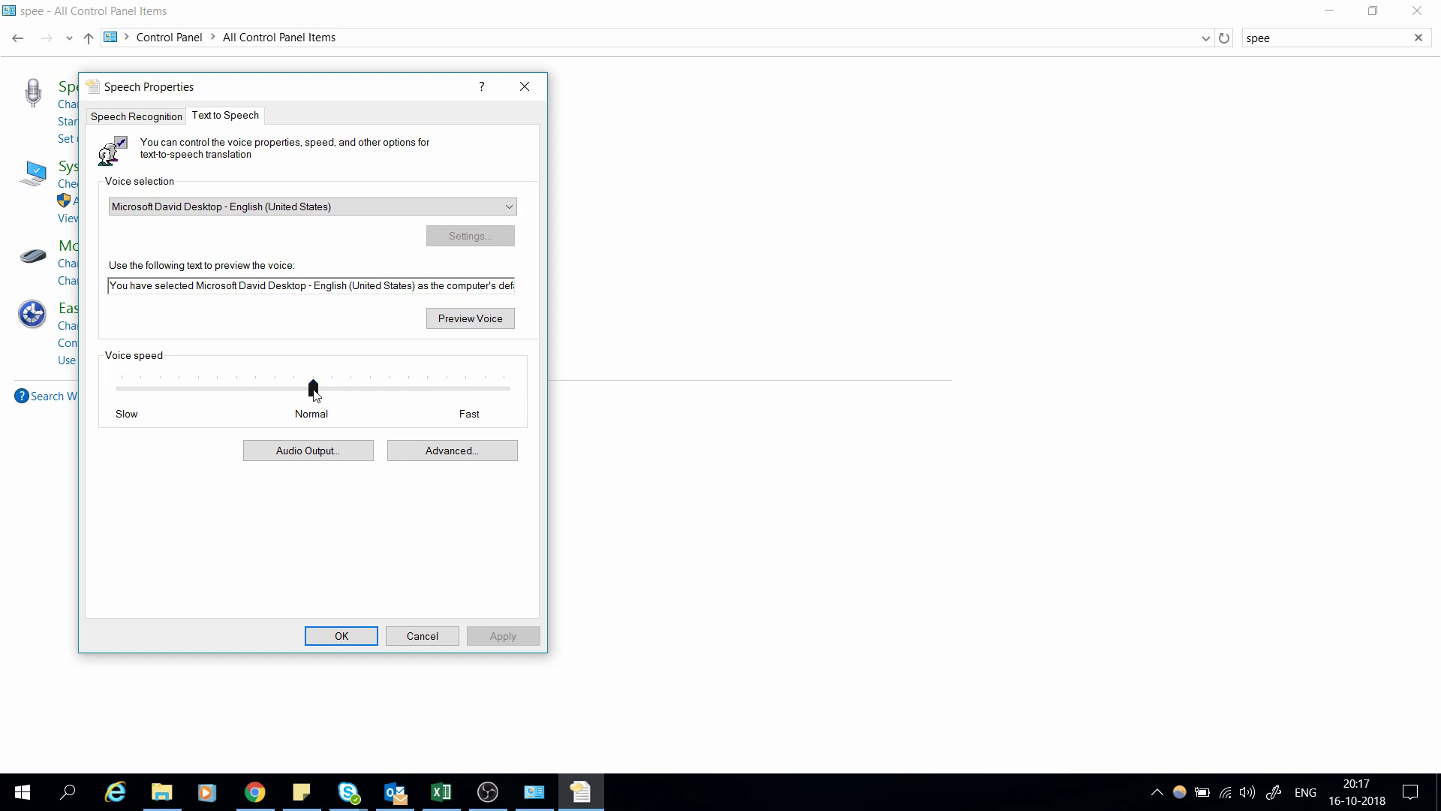
mouse_move(313, 388)
mouse_down()
mouse_move(409, 396)
mouse_move(201, 401)
mouse_move(314, 400)
mouse_up()
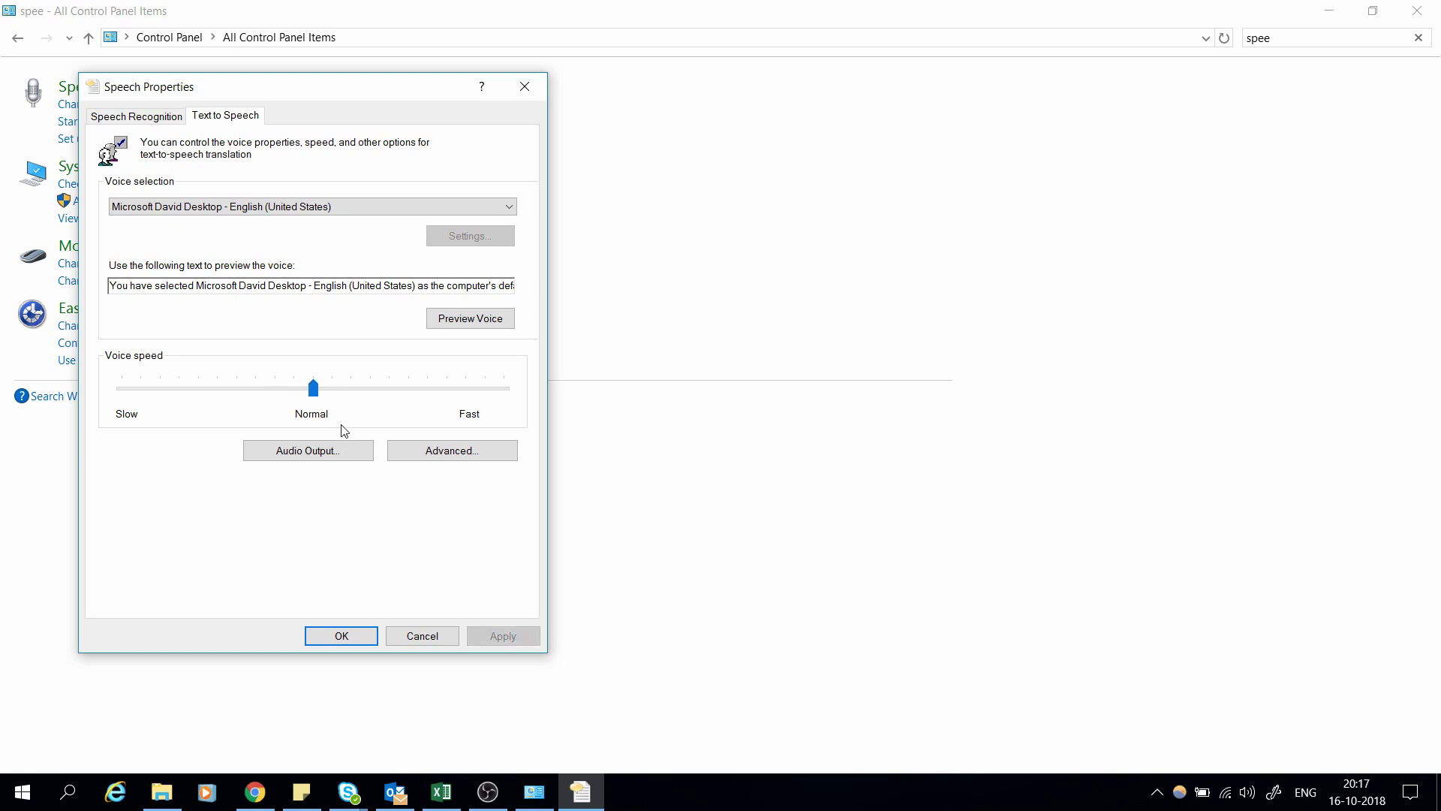